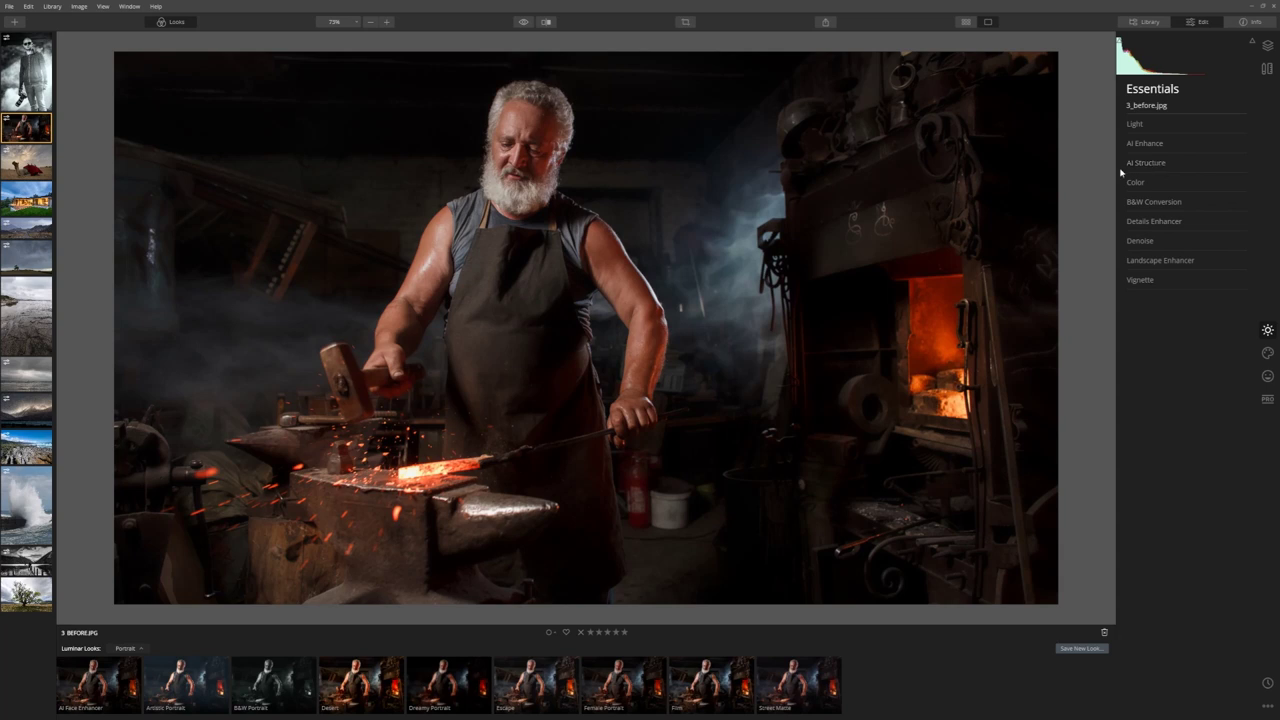
- Raise the blacksmith photo's AI Structure Amount and Boost to 100, toggling the filter to compare
click(1166, 168)
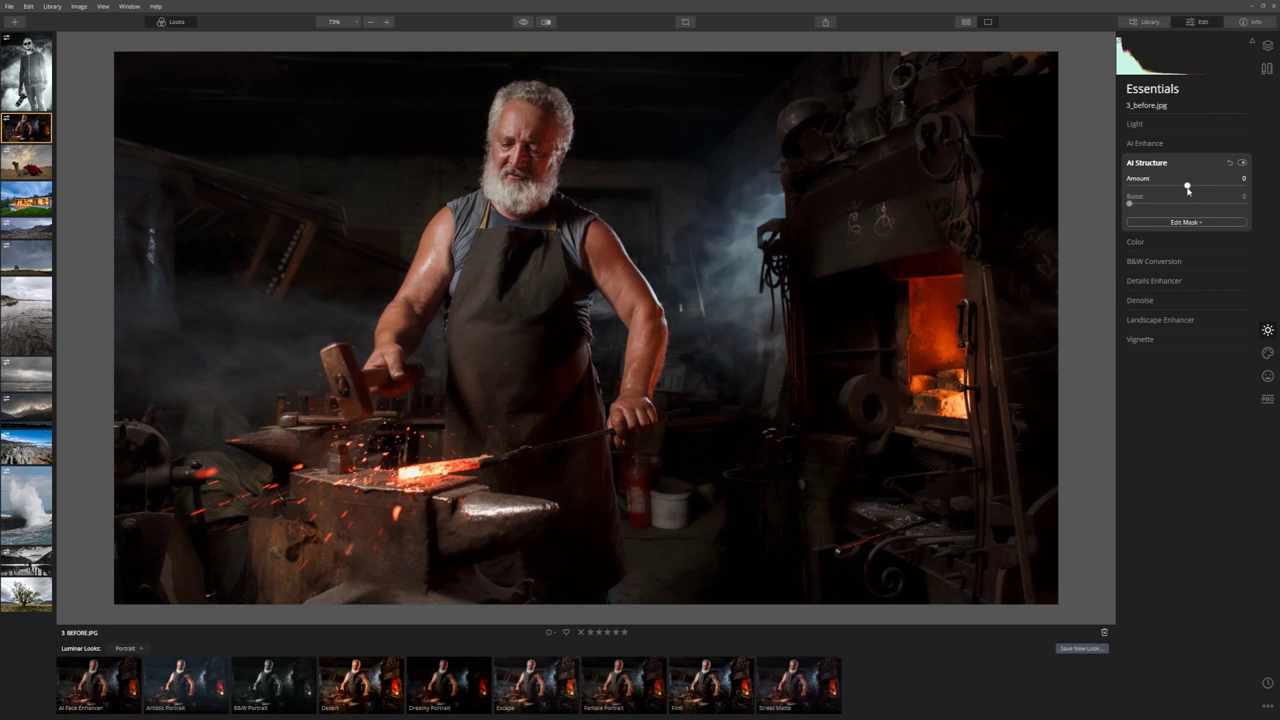
drag(1187, 188, 1272, 179)
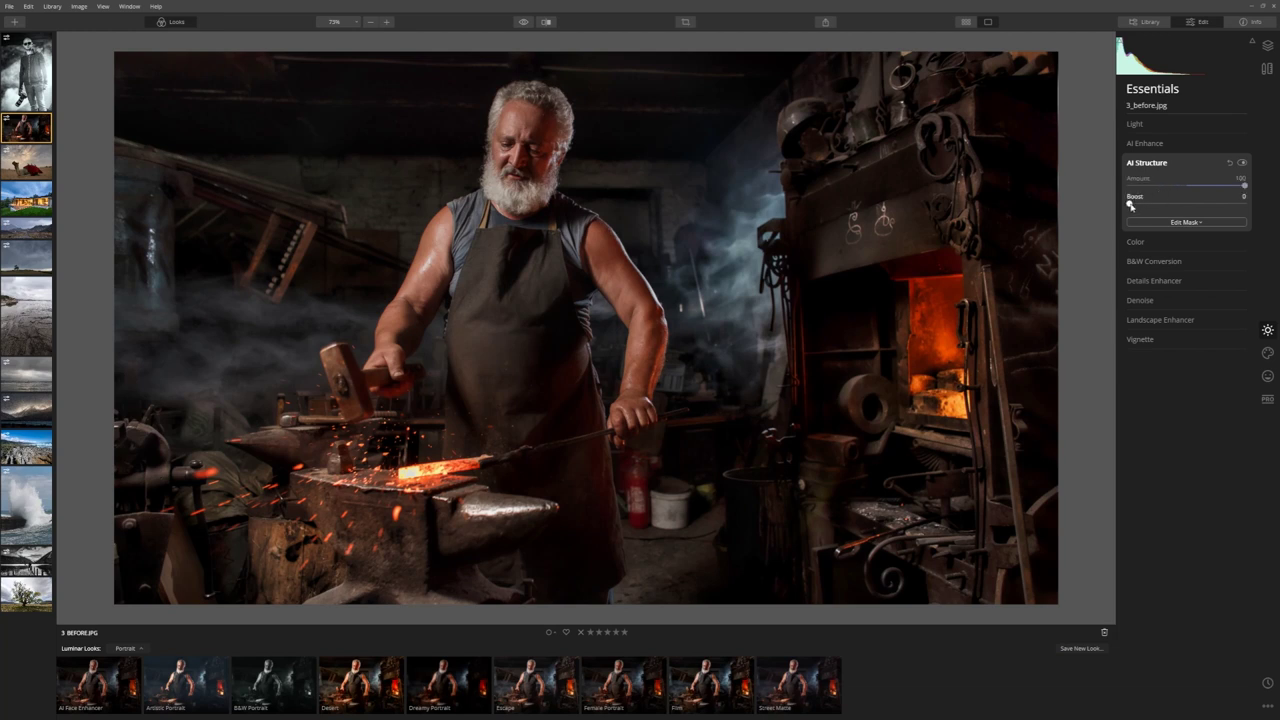
drag(1130, 200, 1250, 201)
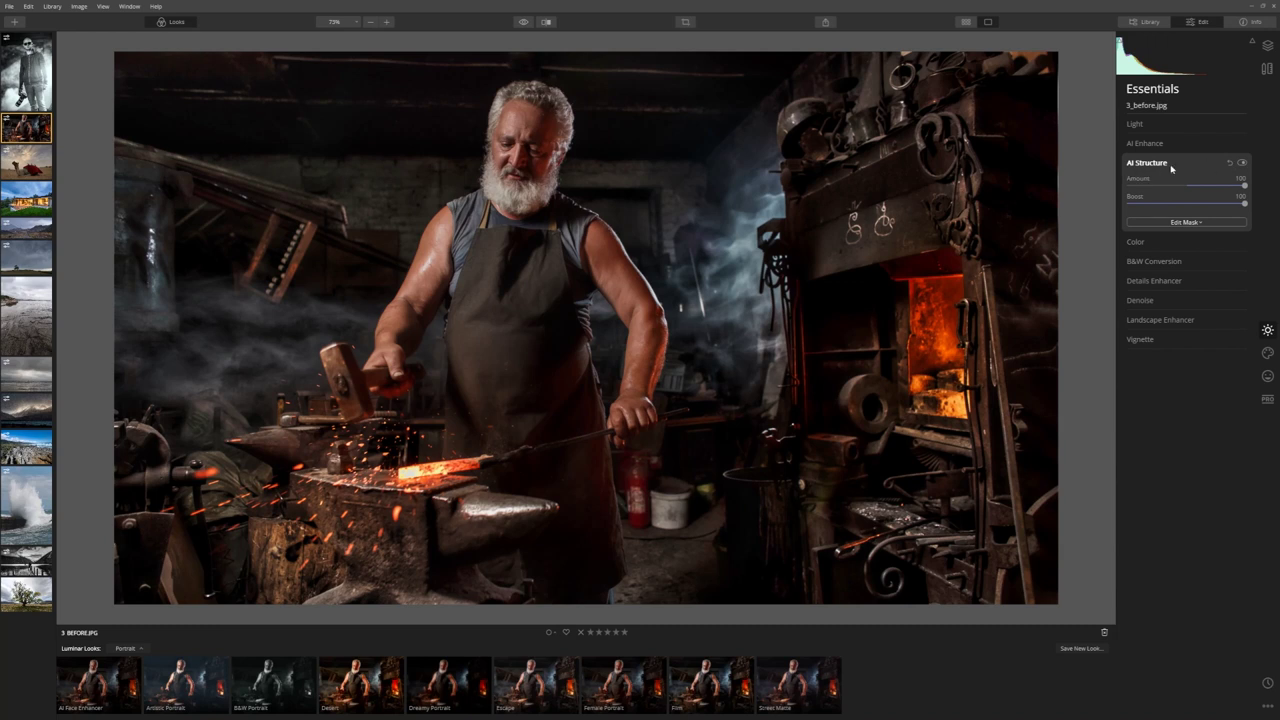
click(1242, 163)
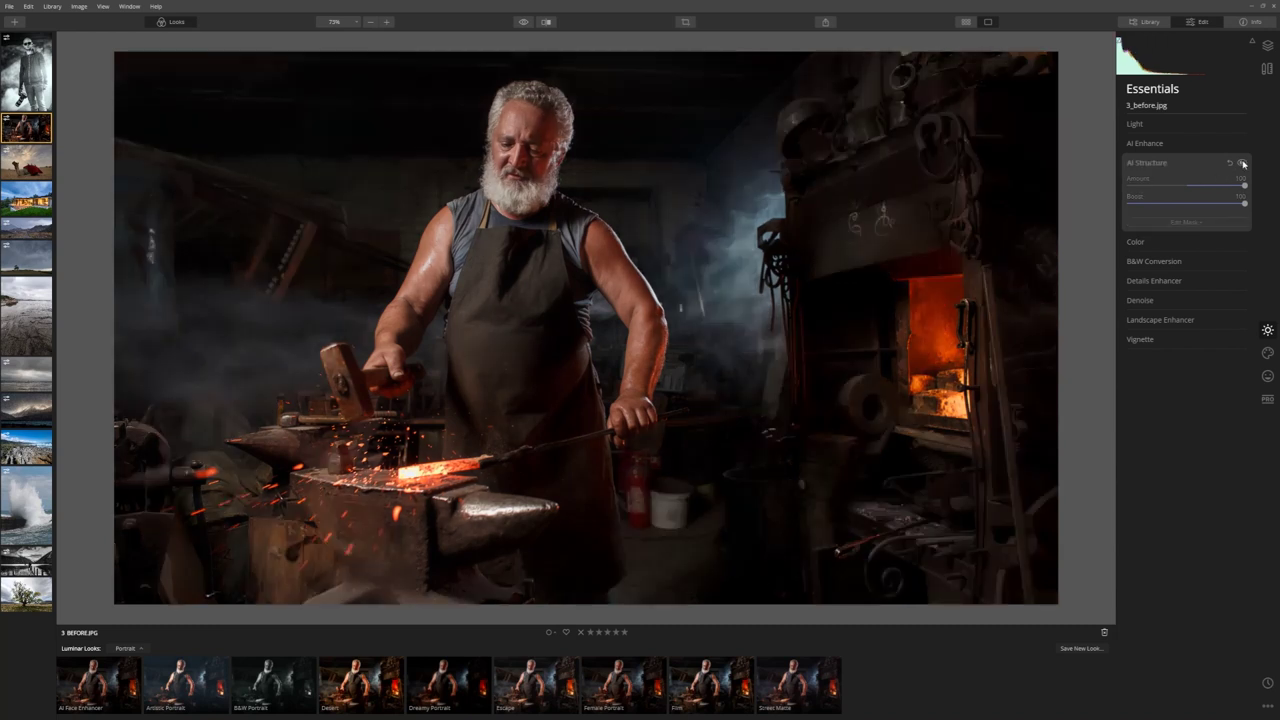
click(1242, 163)
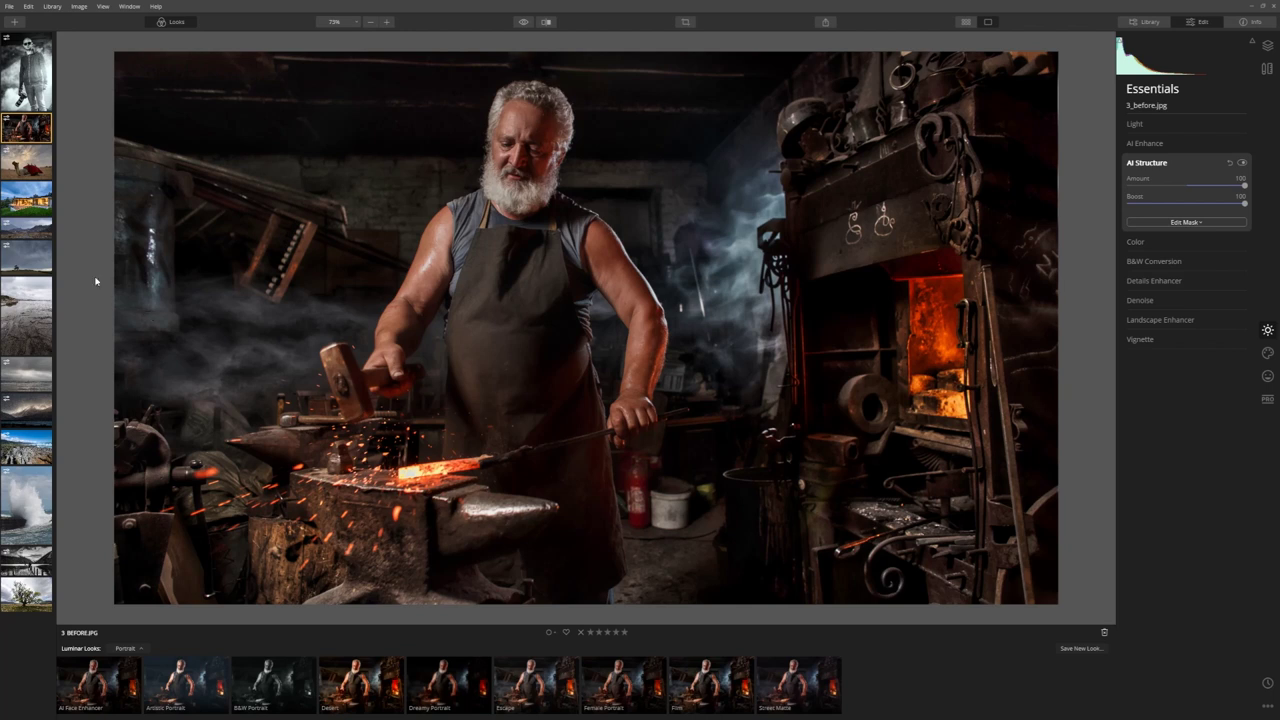
- Open the mountain road photo and set AI Accent to 53 and AI Sky Enhancer to 49
click(36, 230)
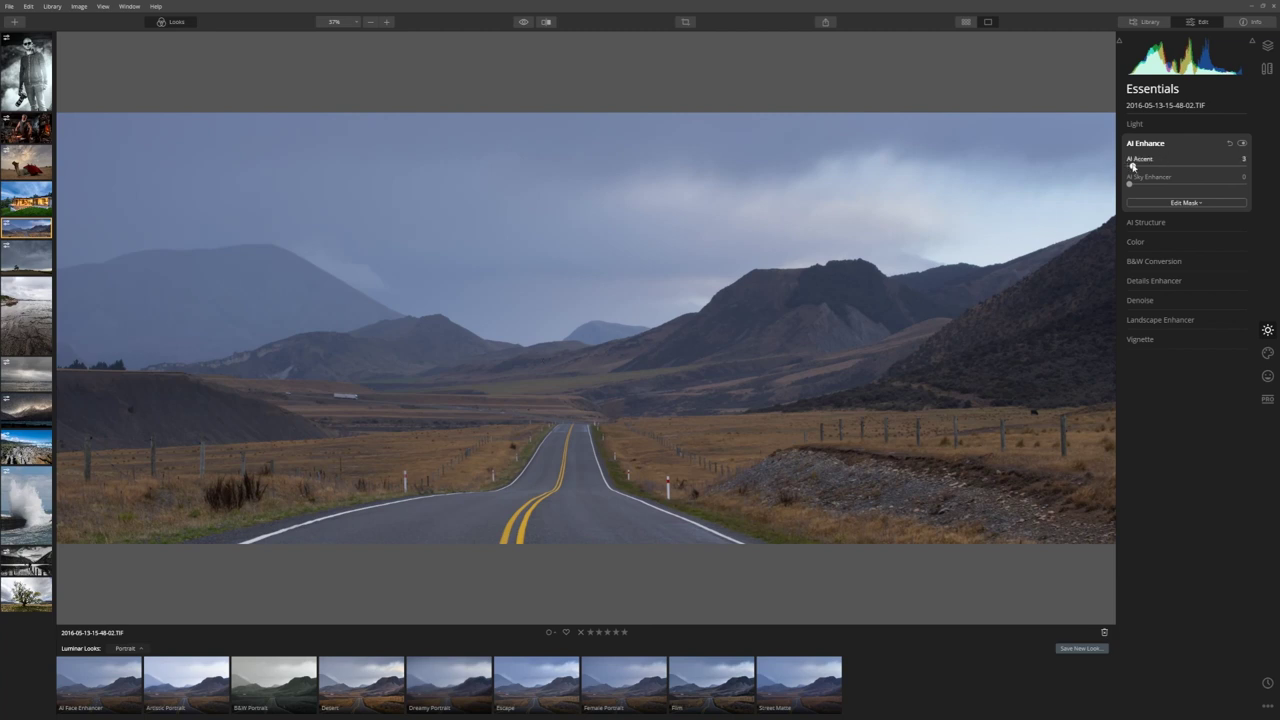
mouse_move(1132, 166)
mouse_down()
mouse_move(1221, 169)
mouse_move(1191, 170)
mouse_up()
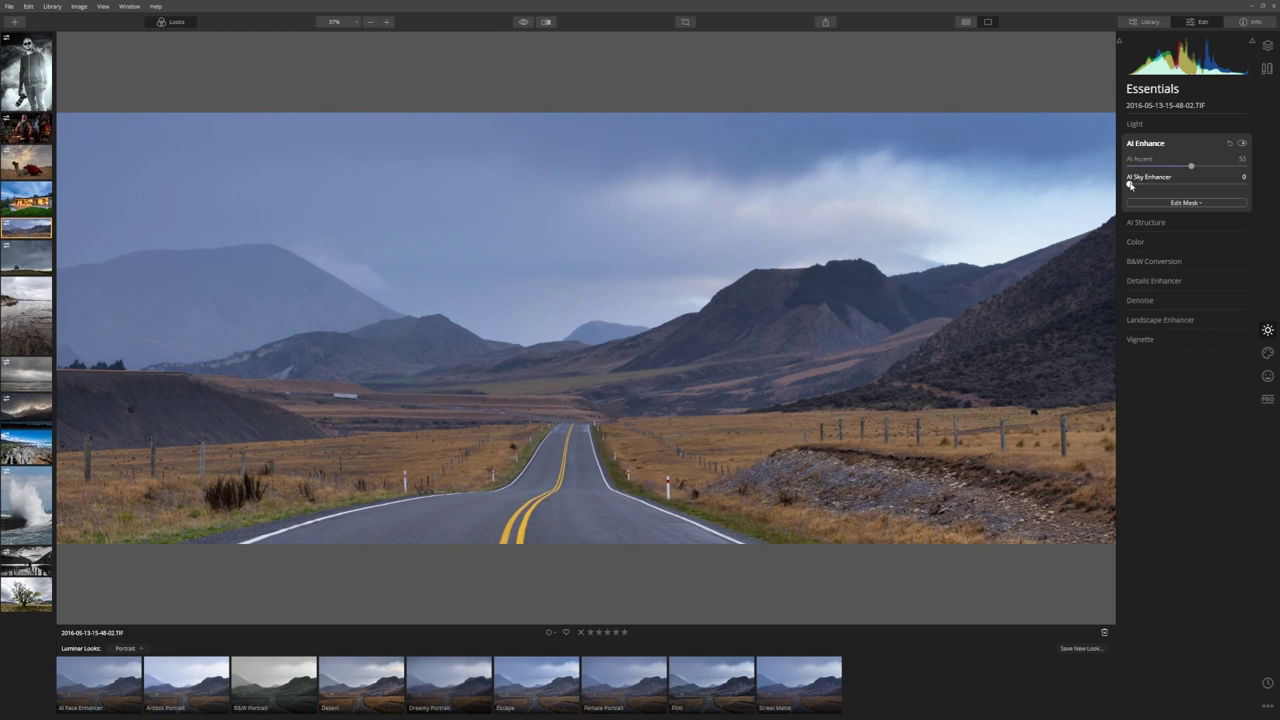
drag(1130, 185, 1186, 195)
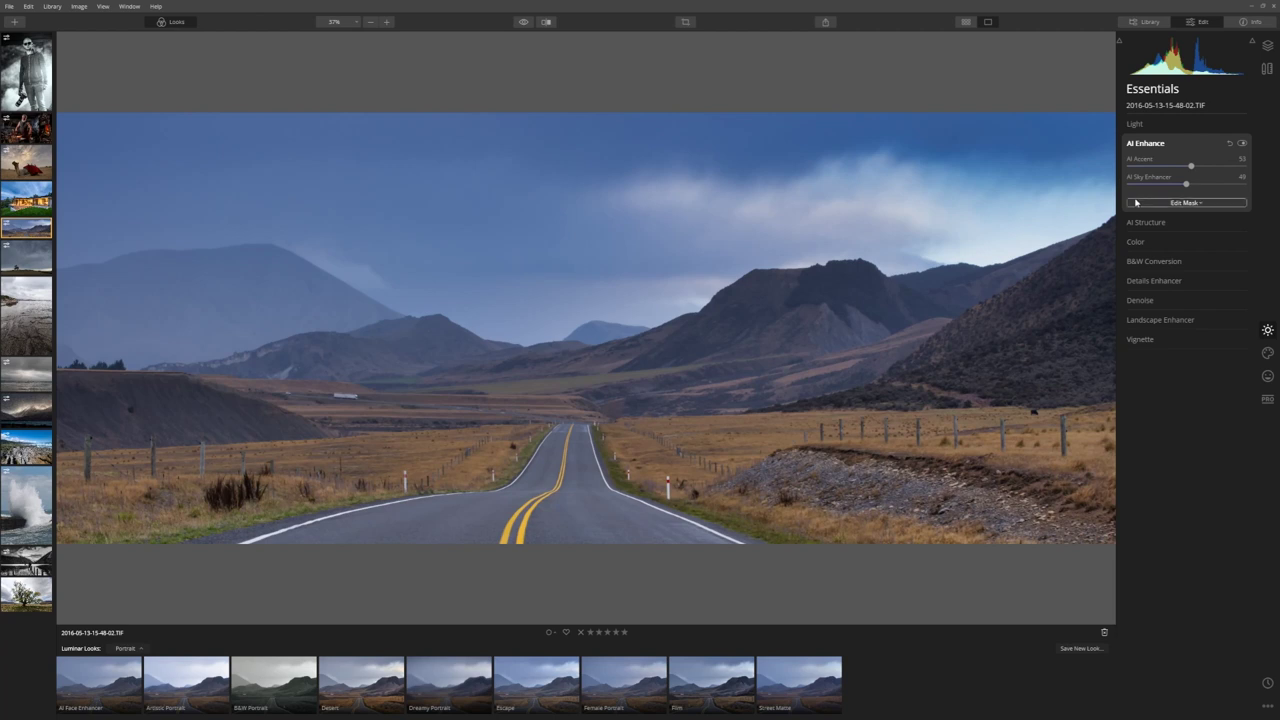
- Give the road photo AI Structure at 61 Amount and 42 Boost
click(1150, 221)
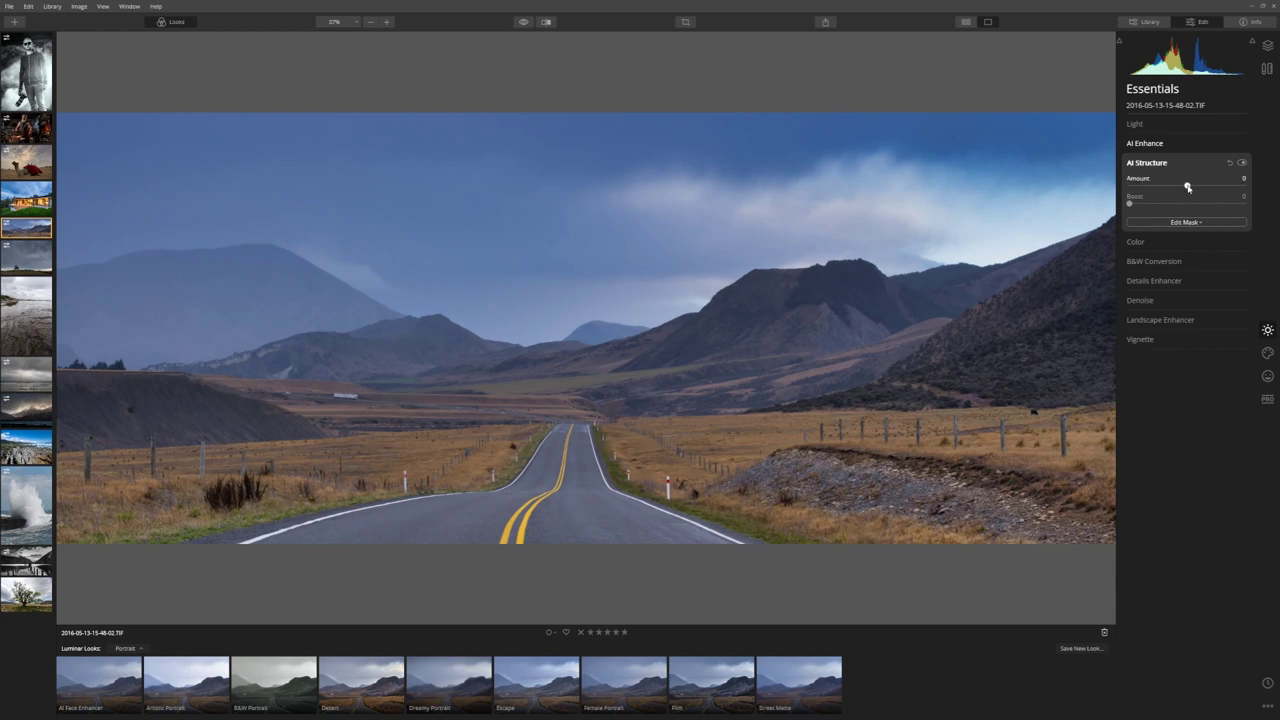
drag(1188, 187, 1256, 192)
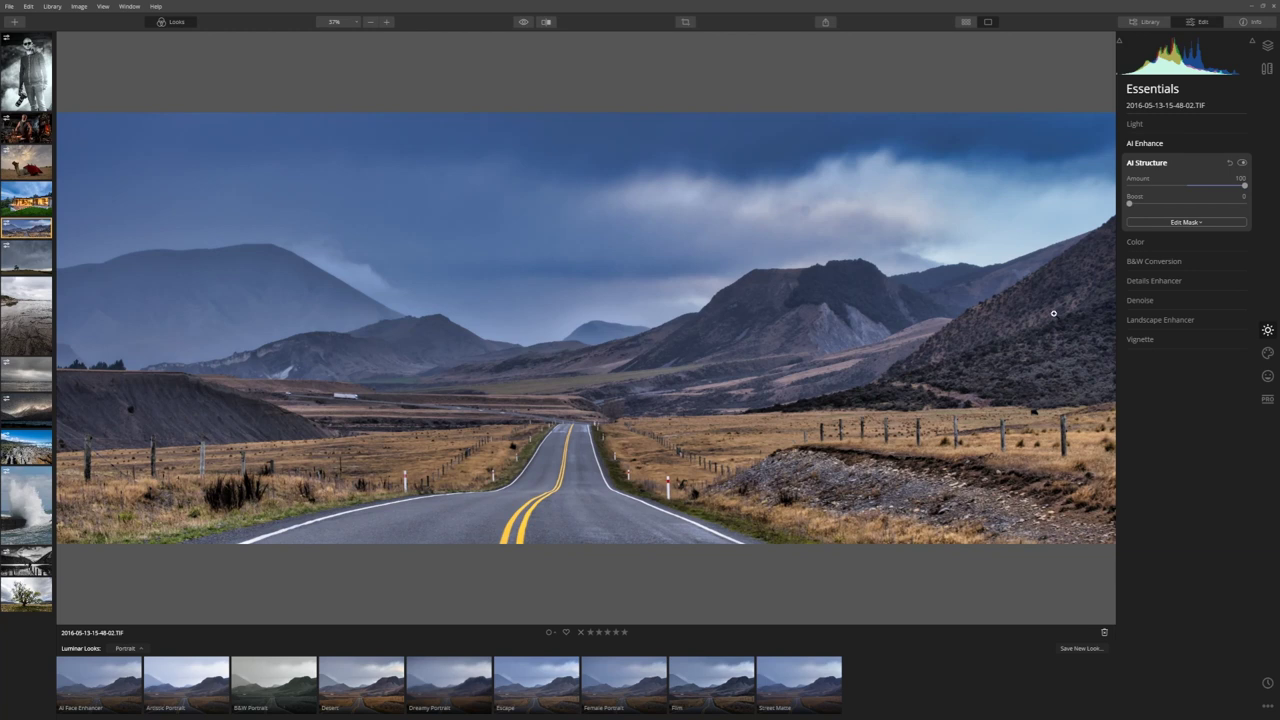
mouse_move(1129, 203)
mouse_down()
mouse_move(1254, 205)
mouse_move(1180, 212)
mouse_up()
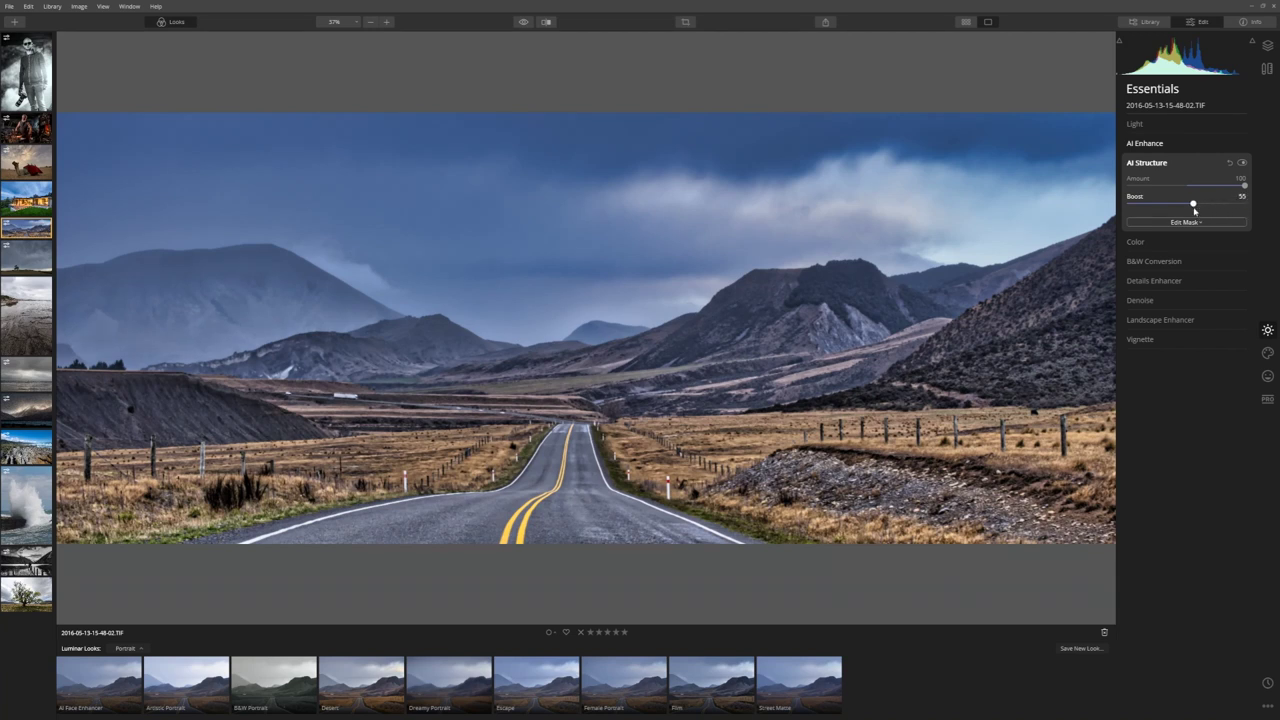
drag(1245, 186, 1223, 191)
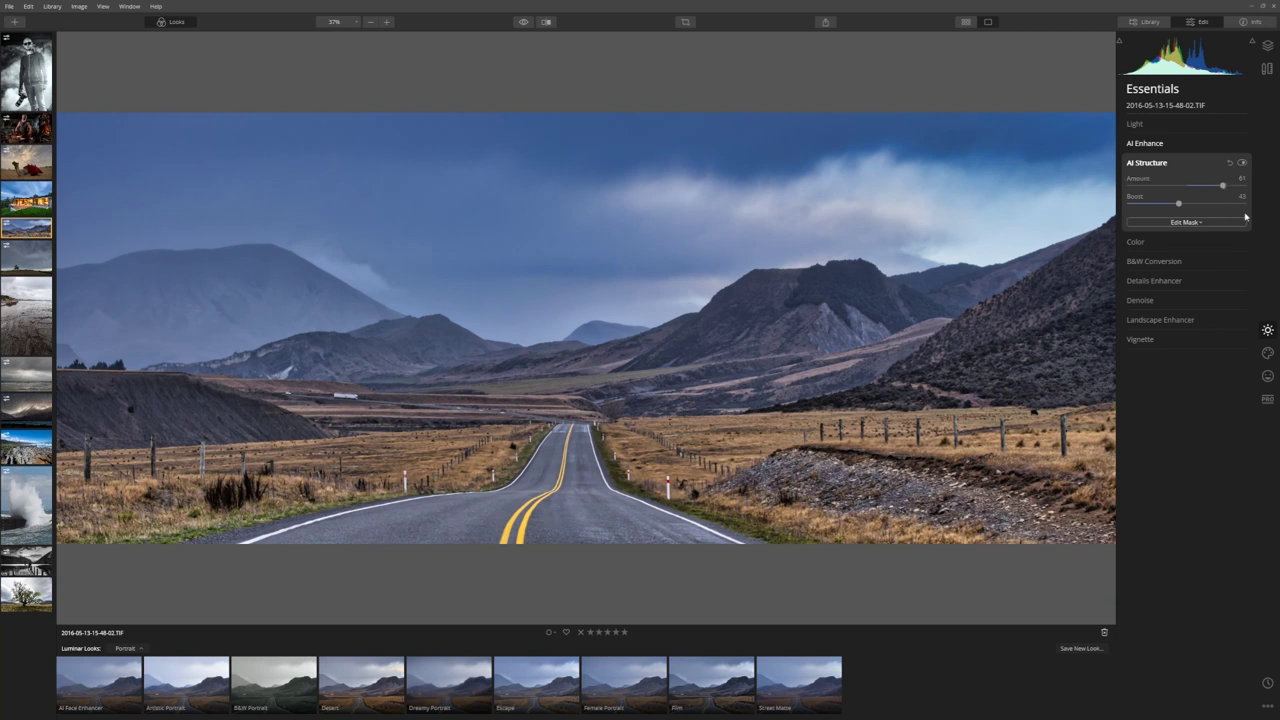
- Settle the road photo's Dramatic Amount at 36 after trying full and none, comparing with the original
click(1267, 352)
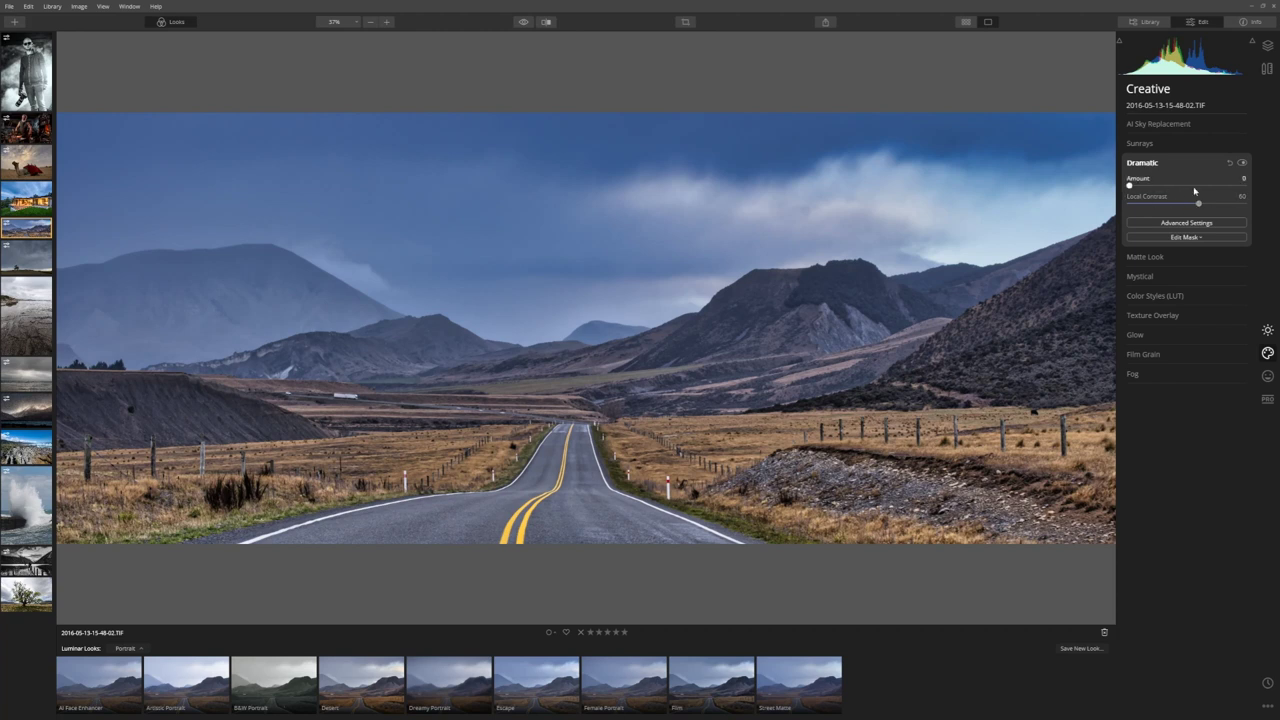
drag(1130, 186, 1259, 189)
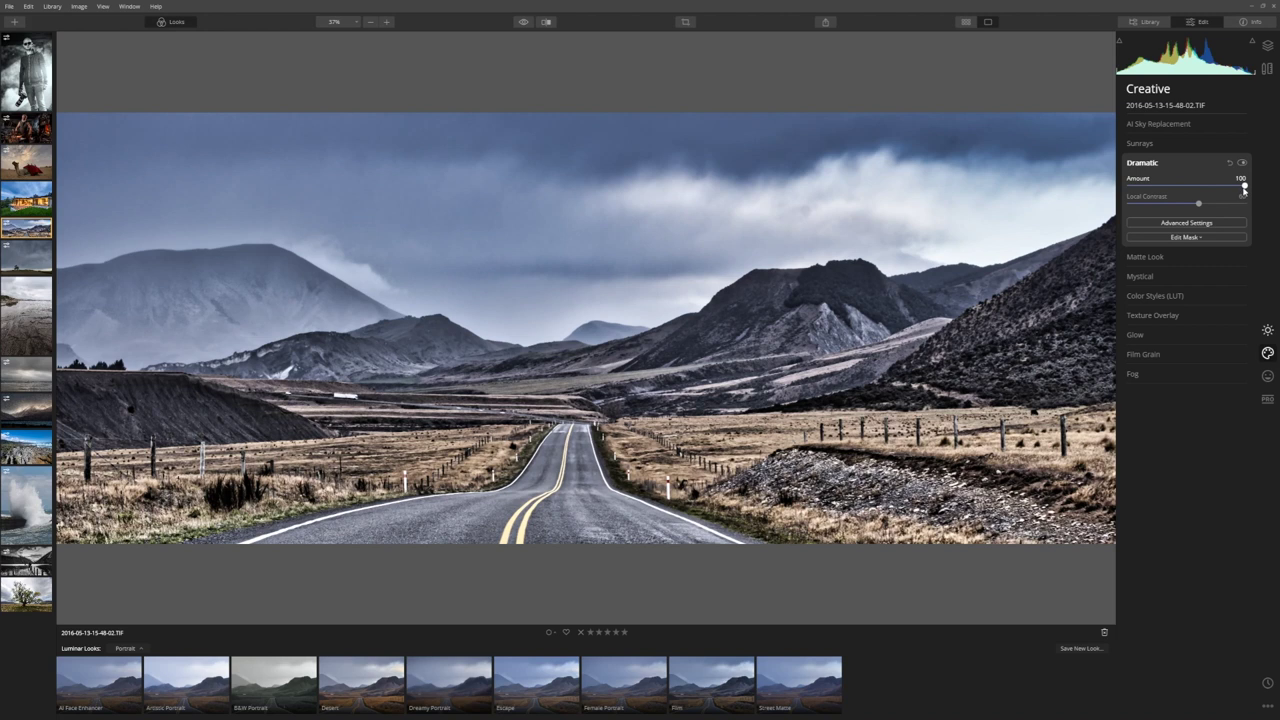
mouse_move(1244, 189)
mouse_down()
mouse_move(1137, 188)
mouse_move(1179, 188)
mouse_up()
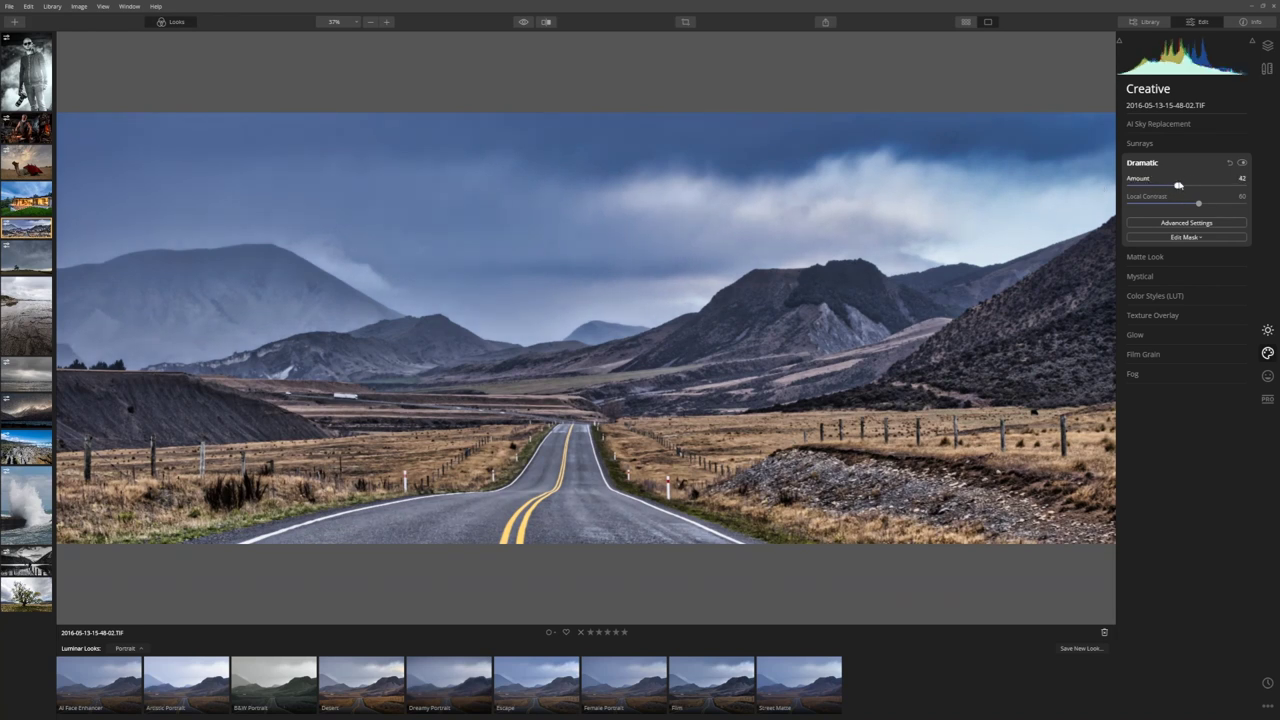
drag(1177, 187, 1171, 187)
click(524, 24)
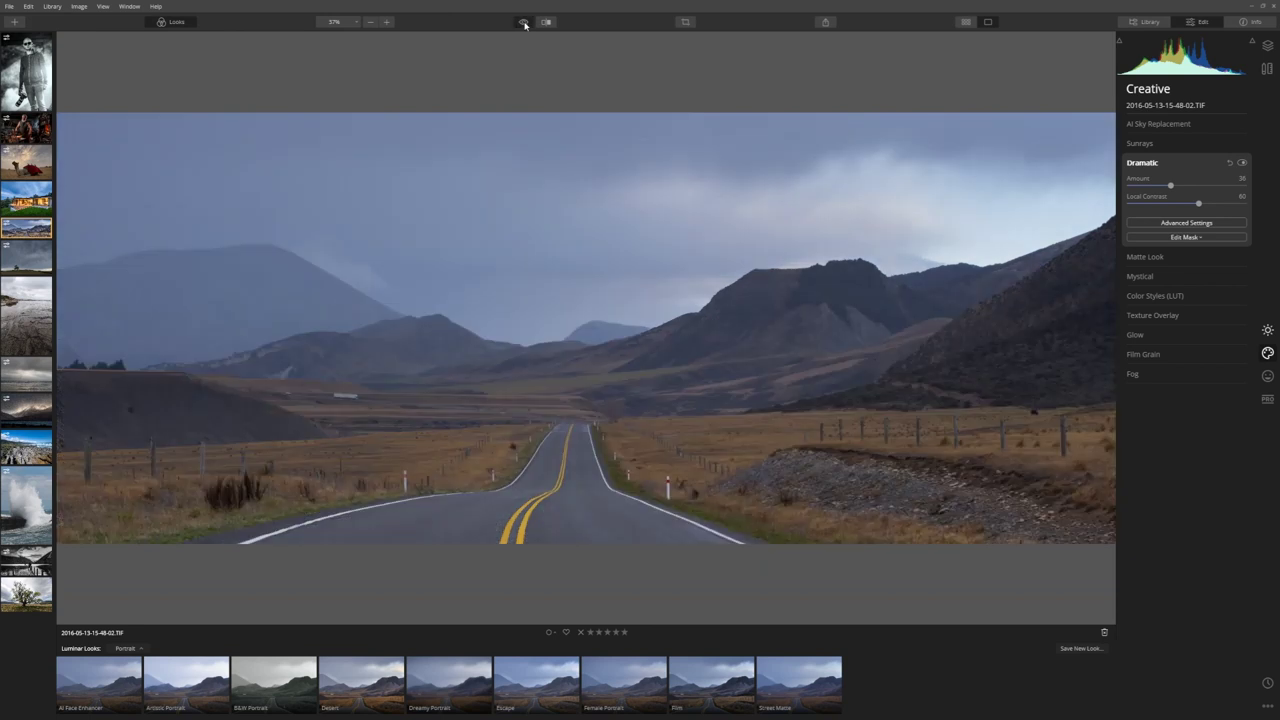
click(524, 24)
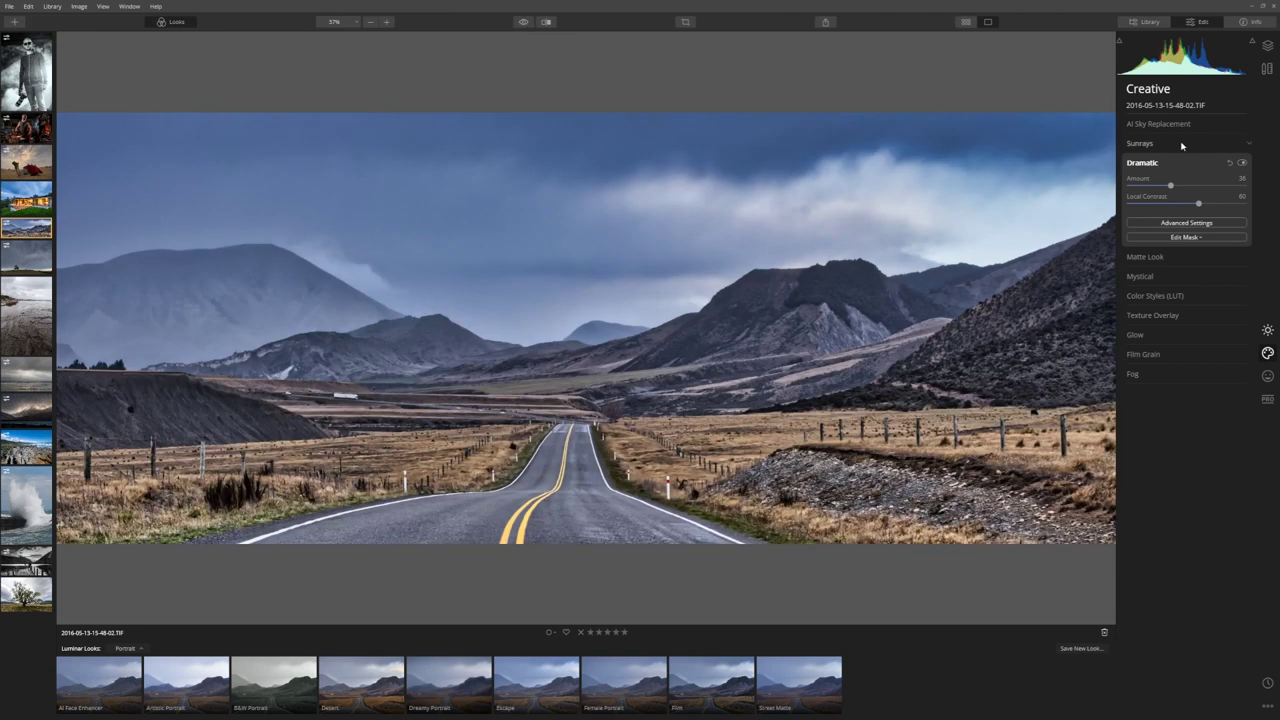
click(1267, 330)
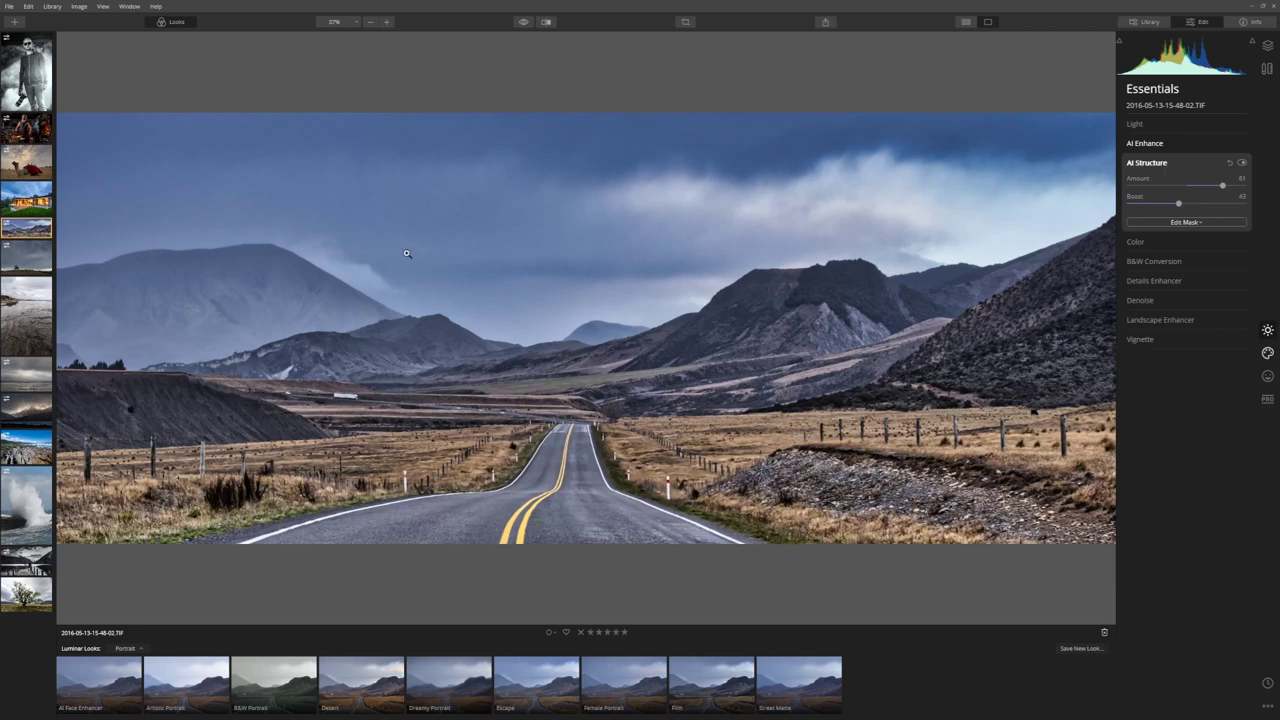
- Open the stormy tree photo and apply AI Structure 100 and Dramatic 37
click(45, 257)
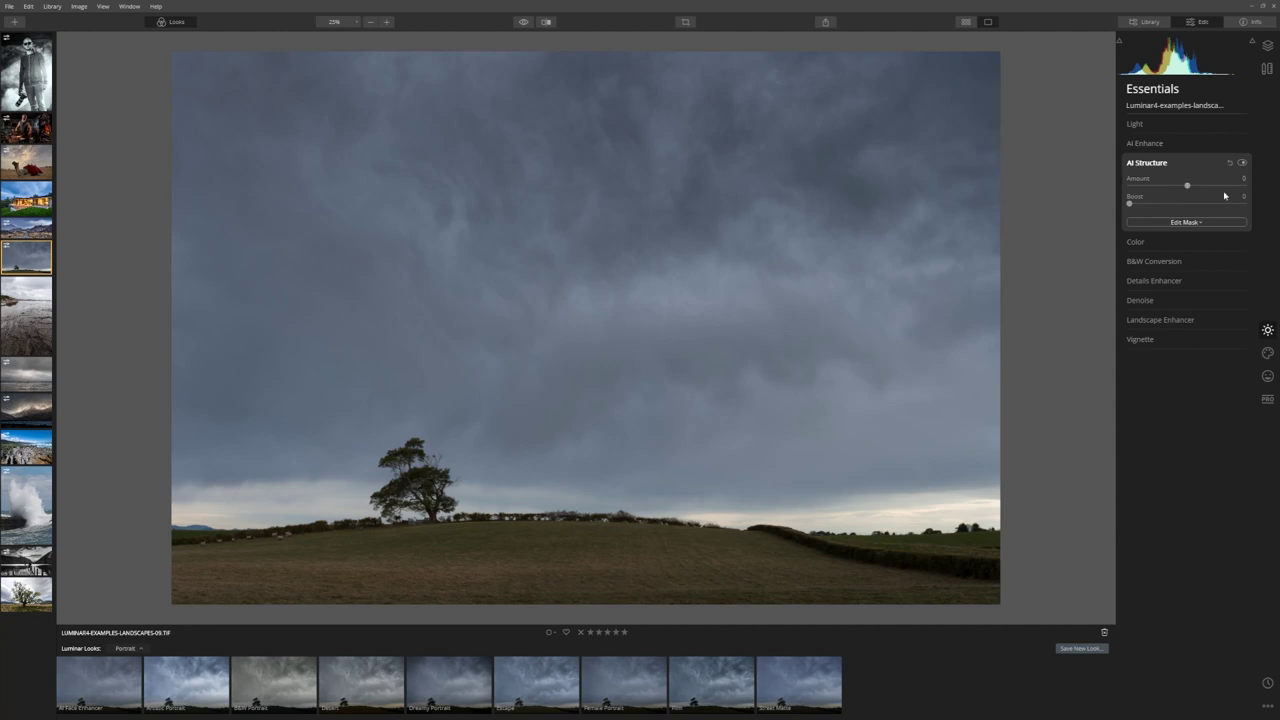
drag(1188, 187, 1244, 186)
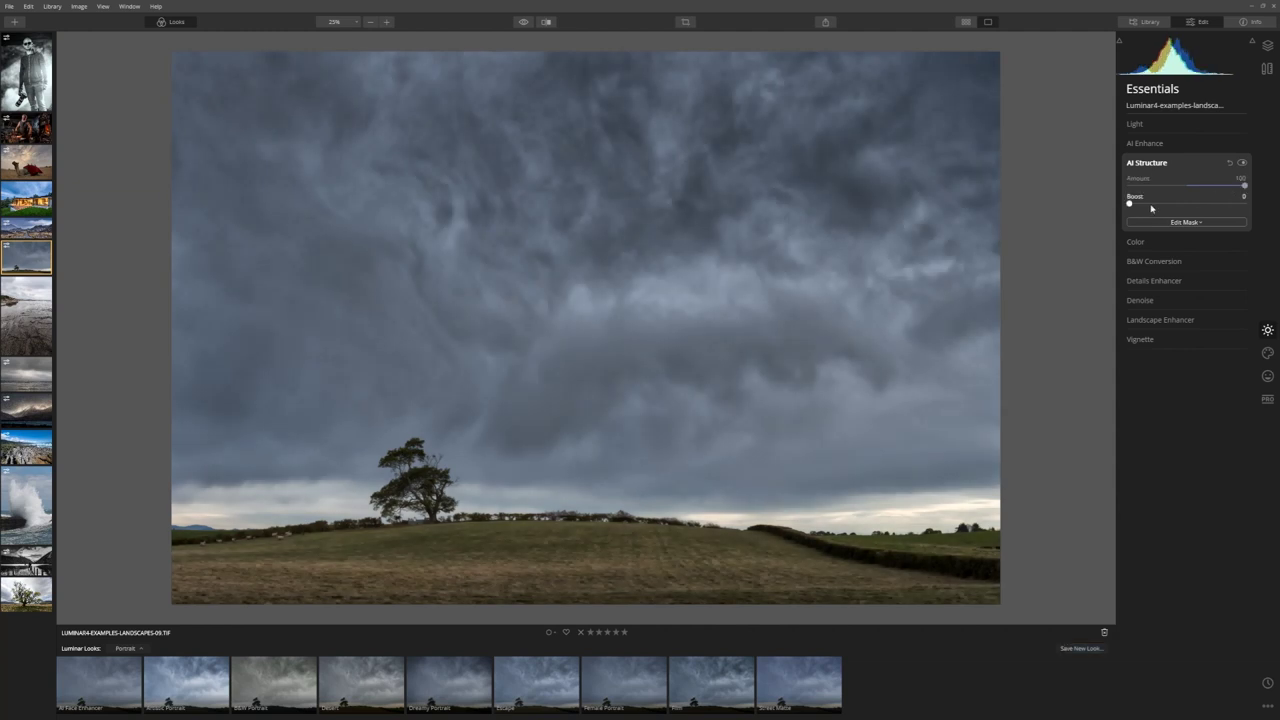
click(1268, 353)
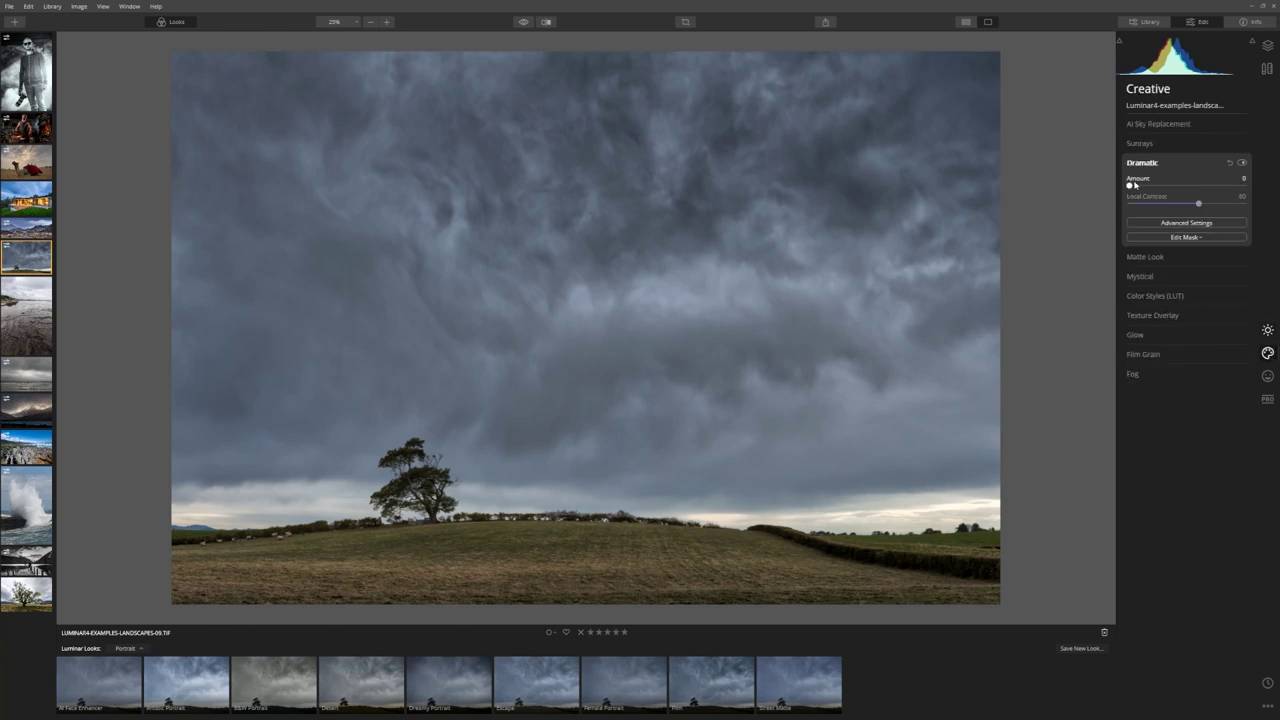
drag(1131, 185, 1174, 201)
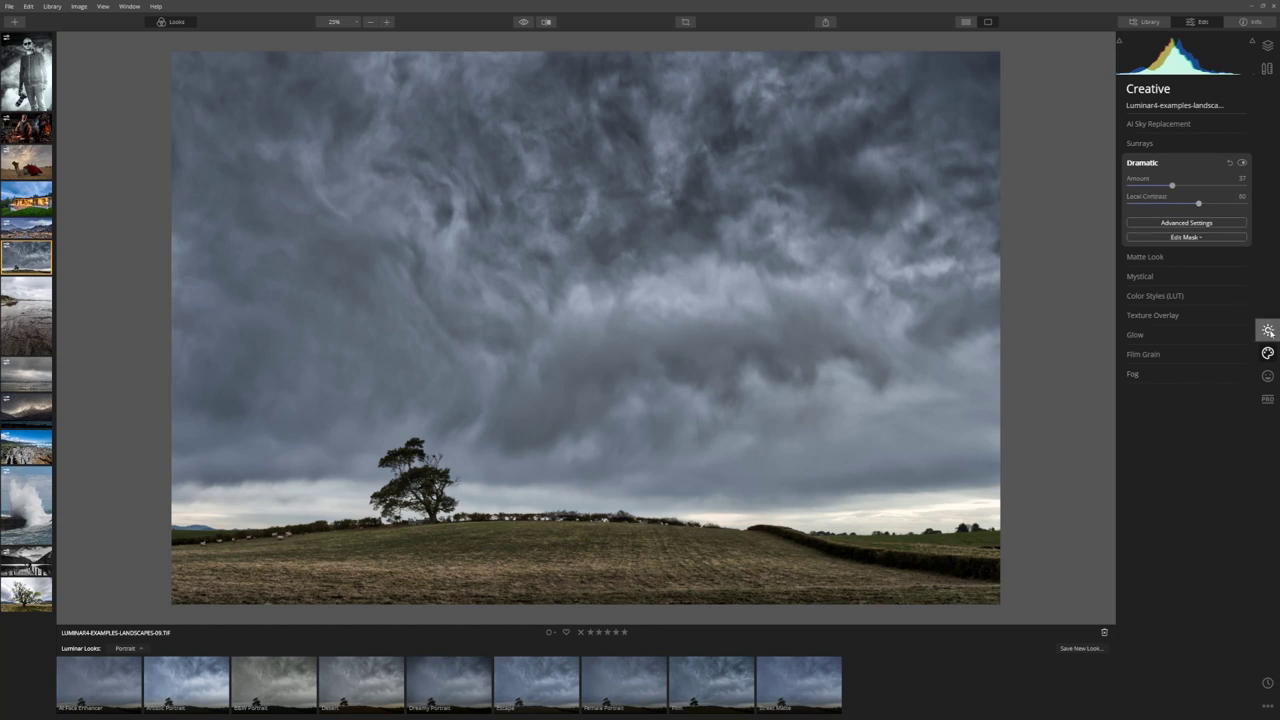
- Add a dark vignette with Feather 100 to the stormy tree photo and compare with the original
click(1267, 330)
click(1142, 340)
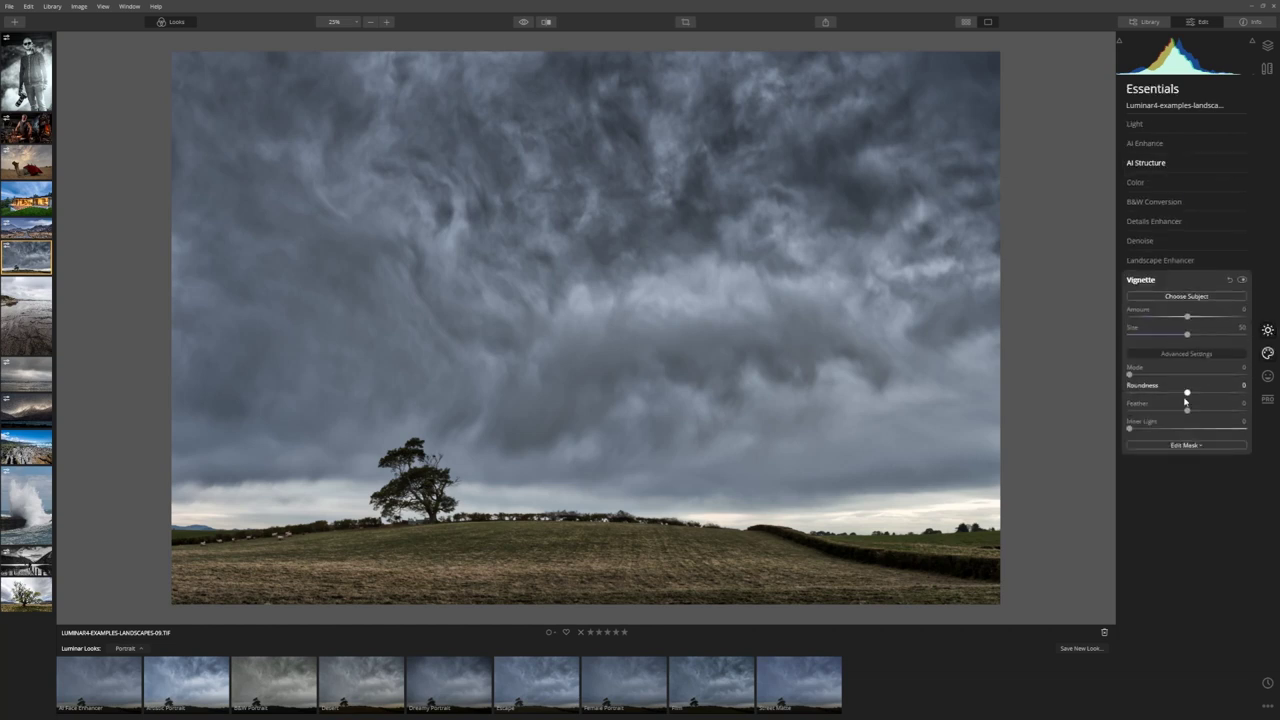
mouse_move(1187, 316)
mouse_down()
mouse_move(1153, 316)
mouse_move(1160, 335)
mouse_up()
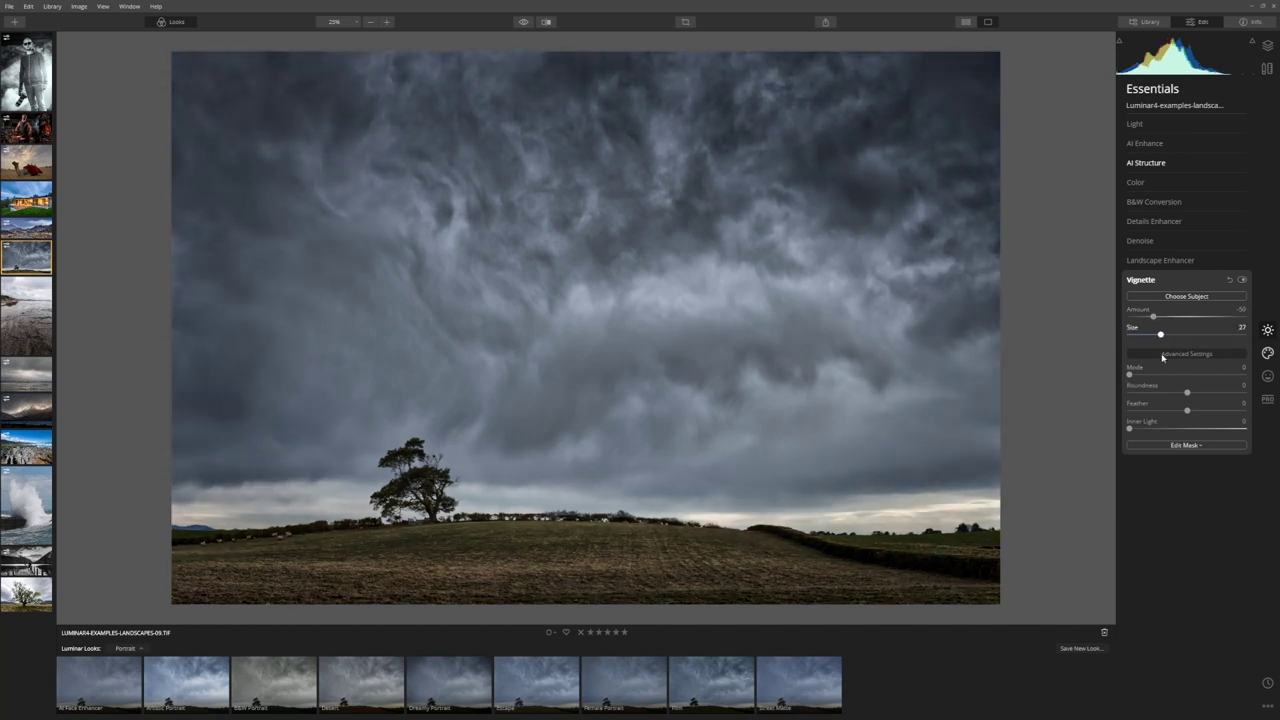
drag(1187, 410, 1245, 411)
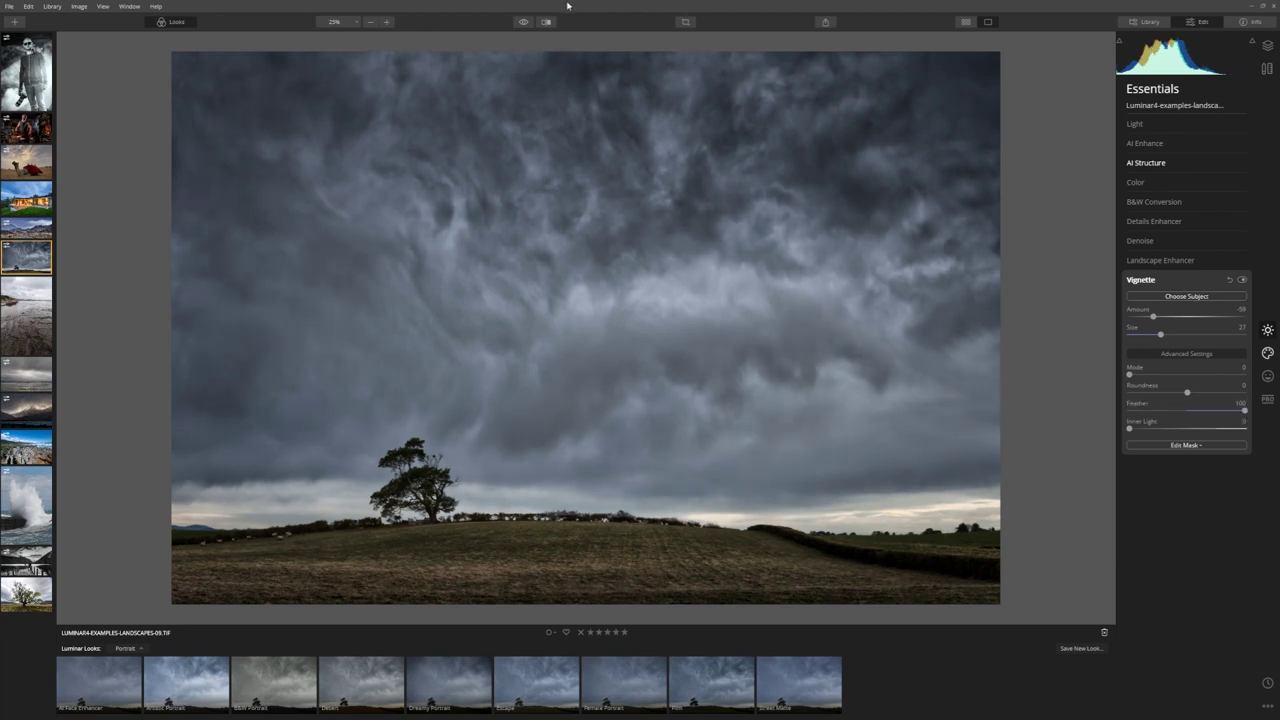
click(523, 22)
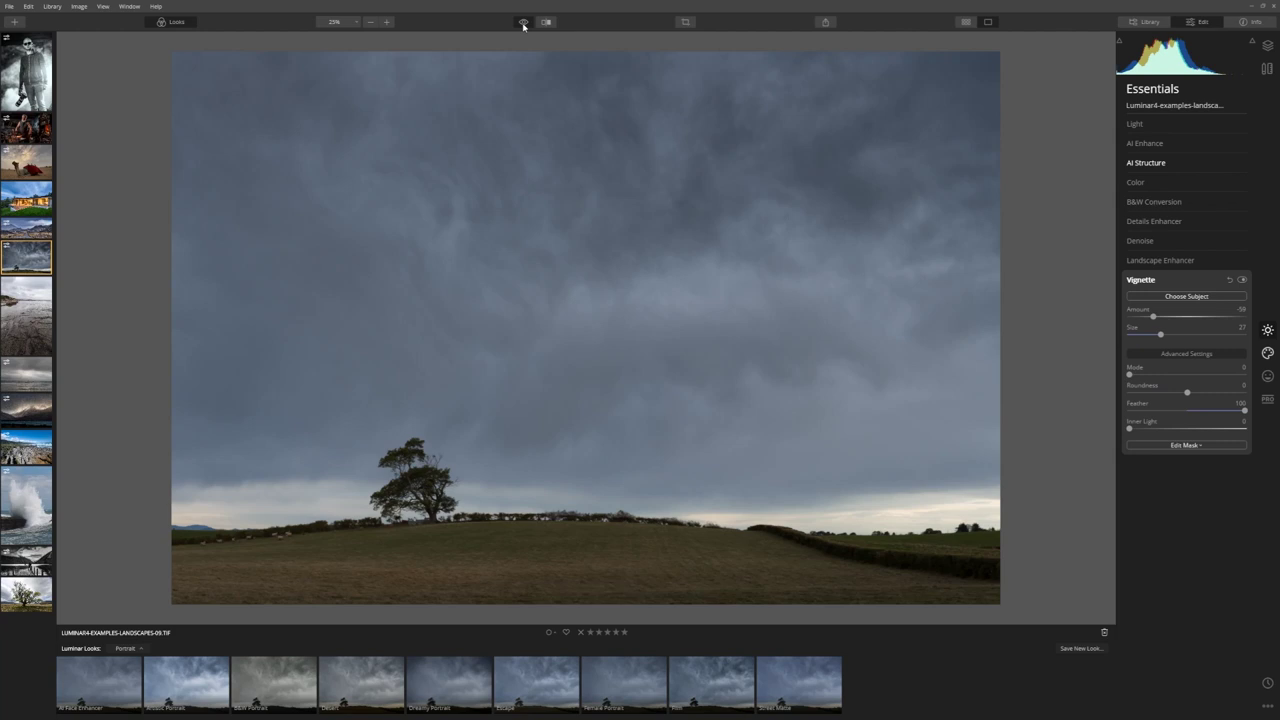
click(523, 22)
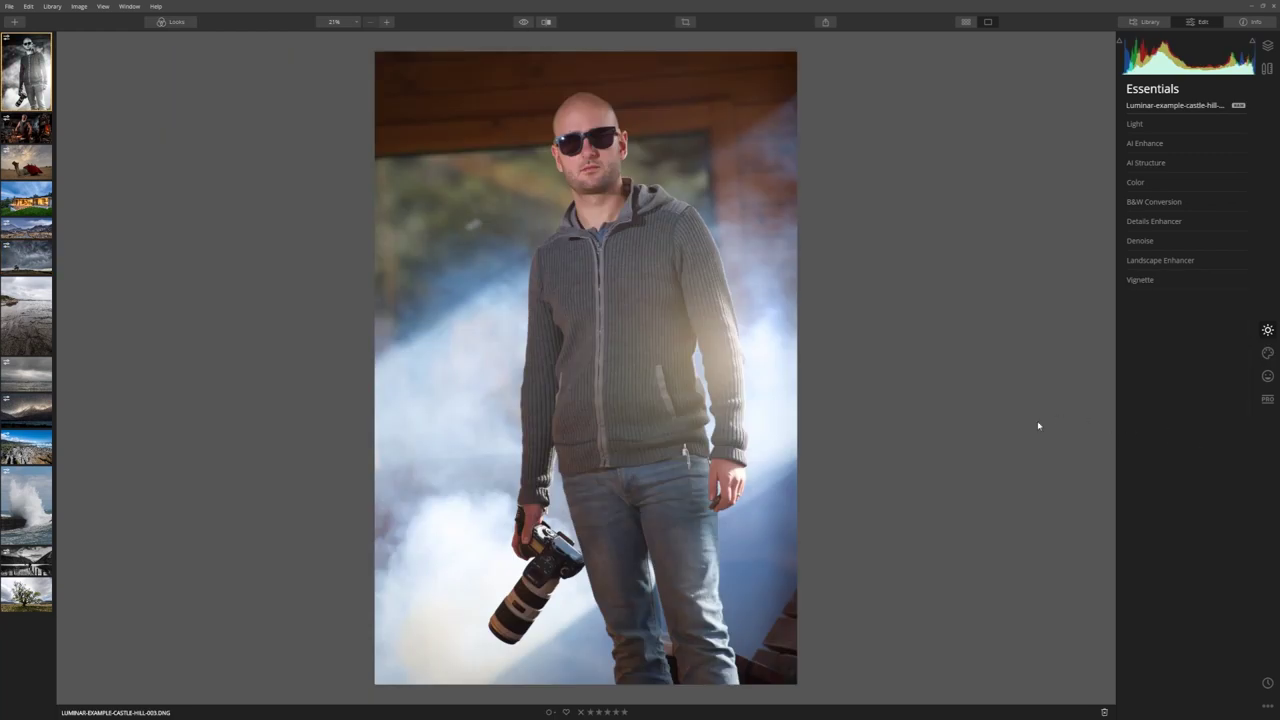
- Apply the Dramatic Look from the Looks panel to the portrait at Amount 43
click(172, 22)
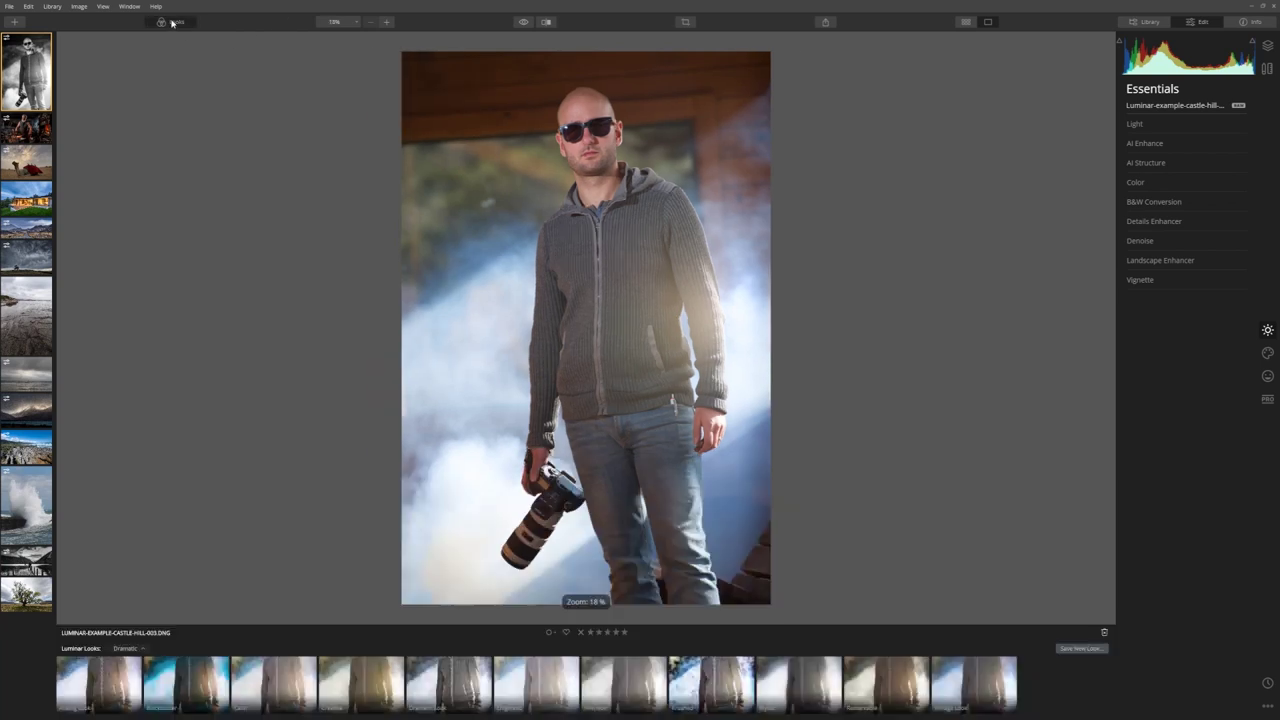
click(134, 649)
click(136, 651)
click(463, 673)
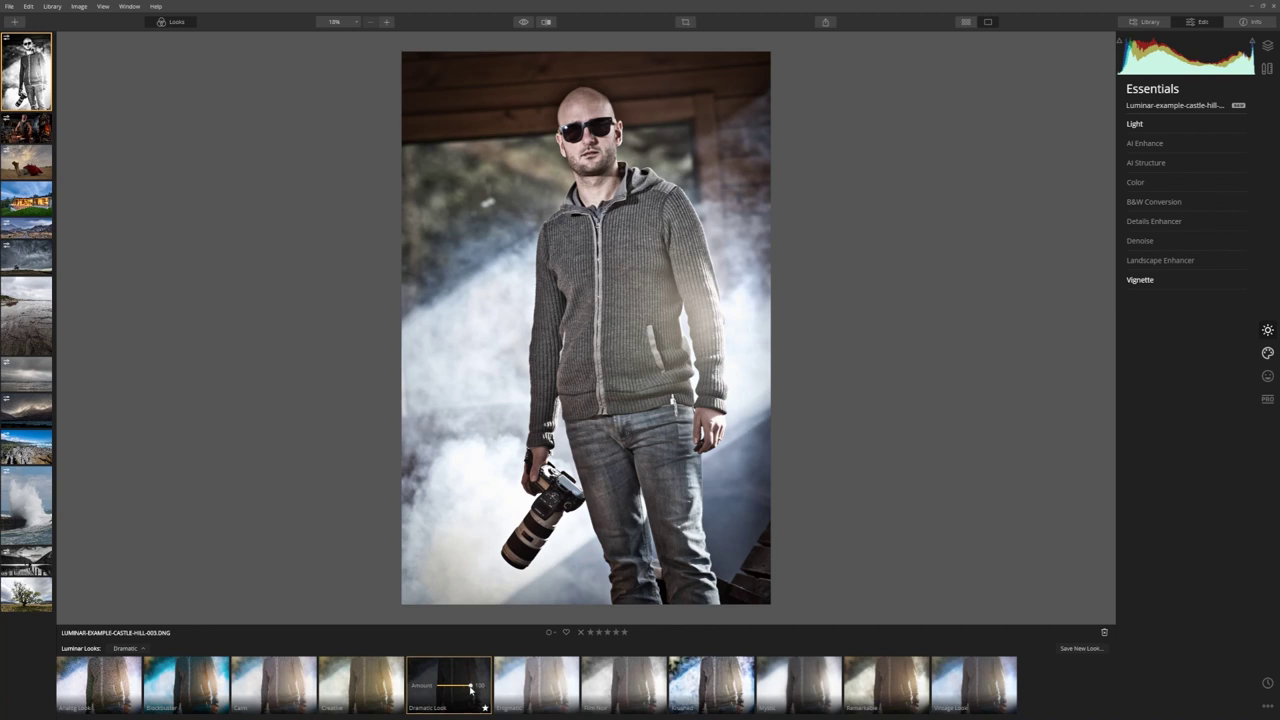
drag(470, 689, 452, 689)
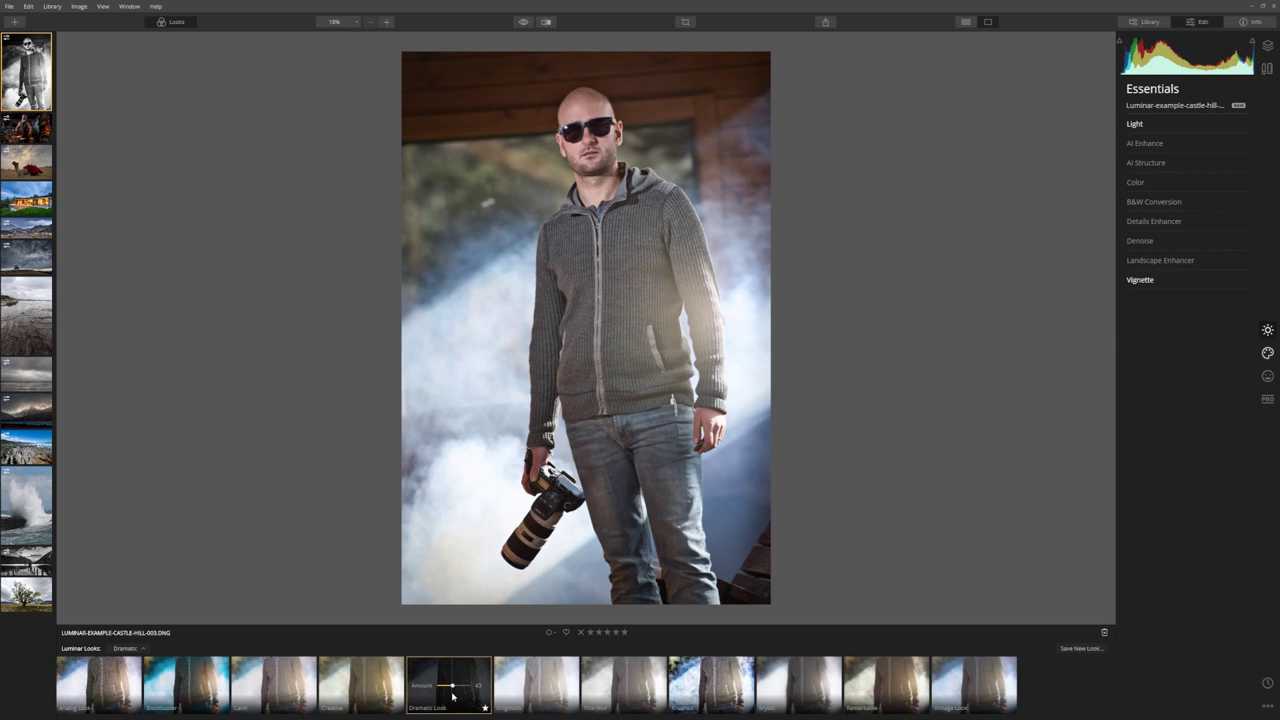
- Compare the portrait with its original, then swap to the Mystic look at full strength
click(525, 21)
click(805, 681)
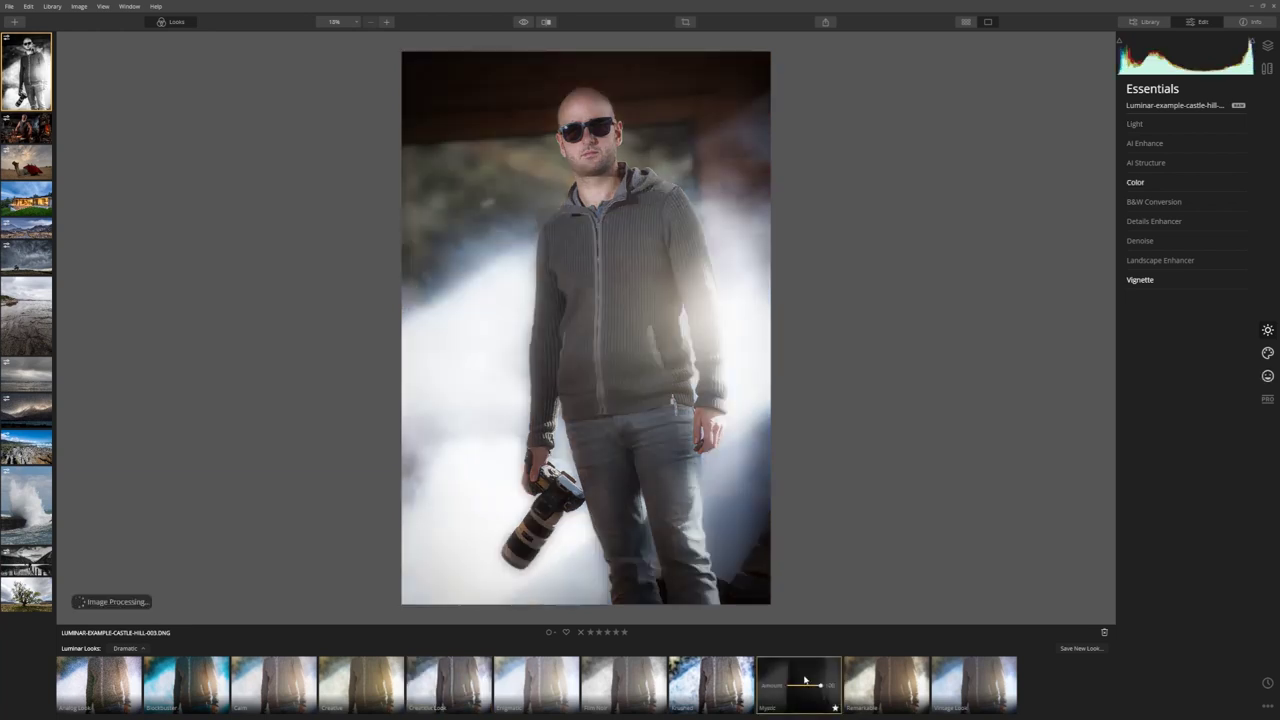